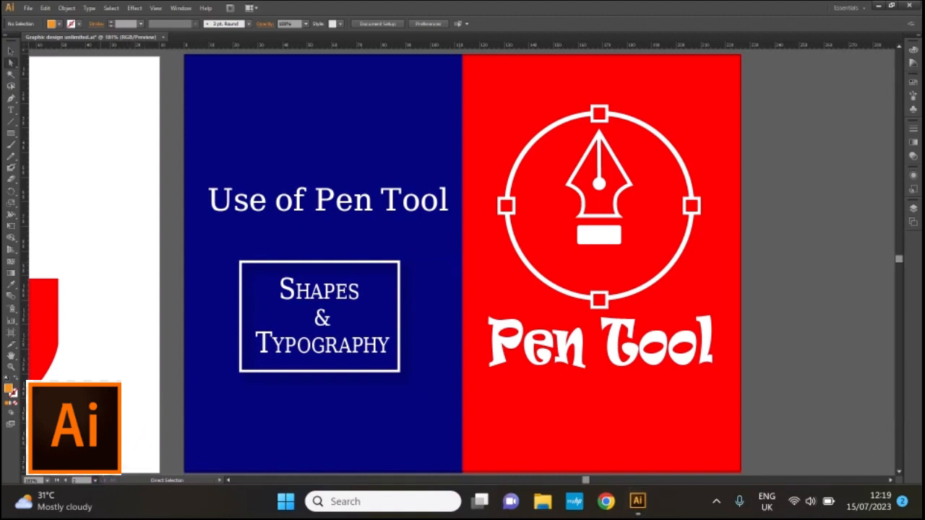
# Go to the artboard with the orange, green and red logo and select its shapes to examine how they are built
pyautogui.click(66, 480)
pyautogui.click(333, 339)
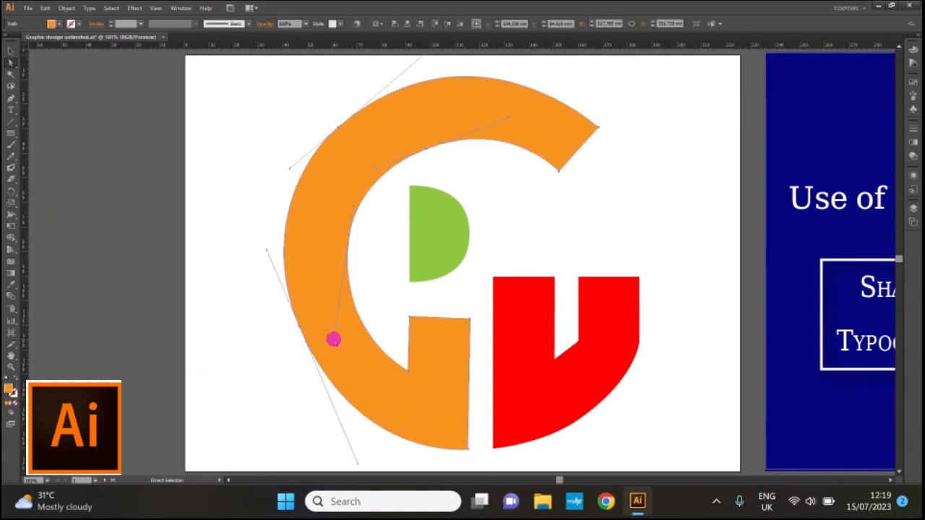
pyautogui.press('v')
pyautogui.click(259, 191)
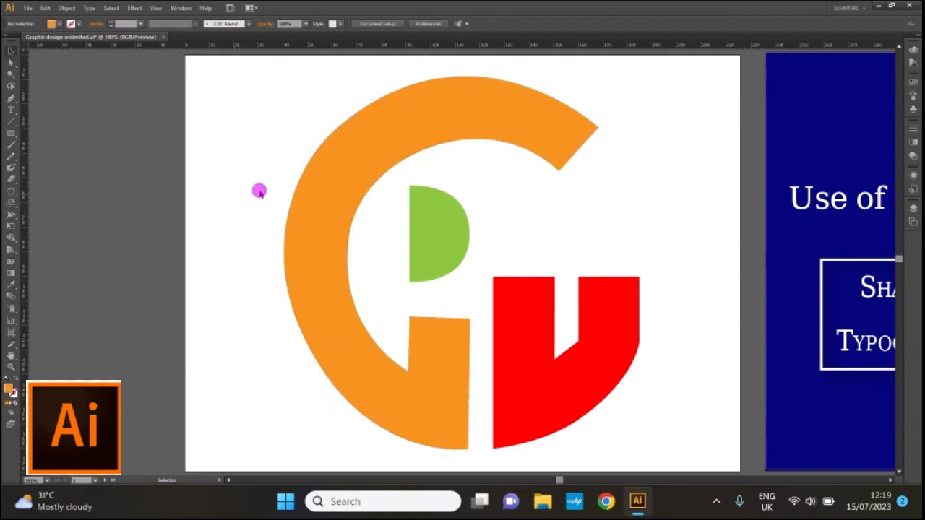
pyautogui.moveTo(266, 158); pyautogui.dragTo(592, 430)
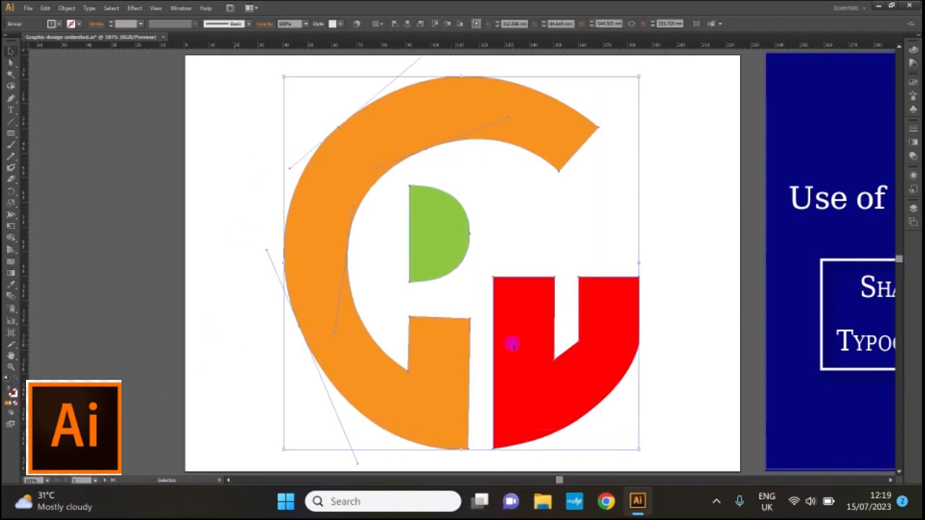
pyautogui.click(267, 334)
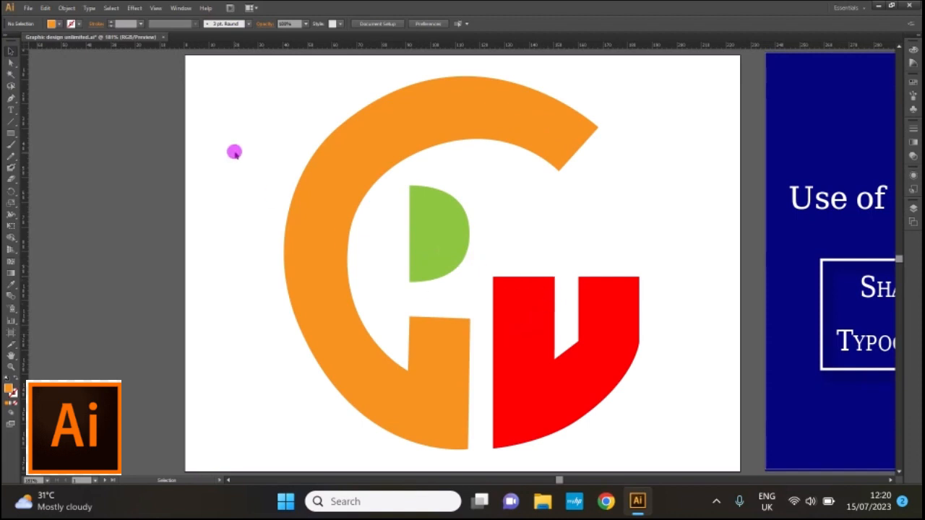
# Trace the orange G's outer edge with straight Pen tool segments, from its upper tip around to the stem's bottom corner
pyautogui.click(10, 99)
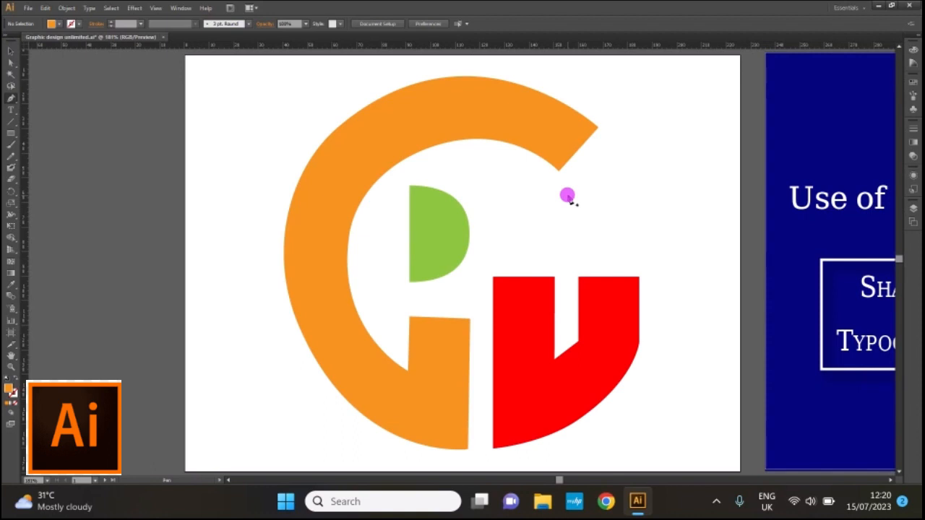
pyautogui.click(557, 170)
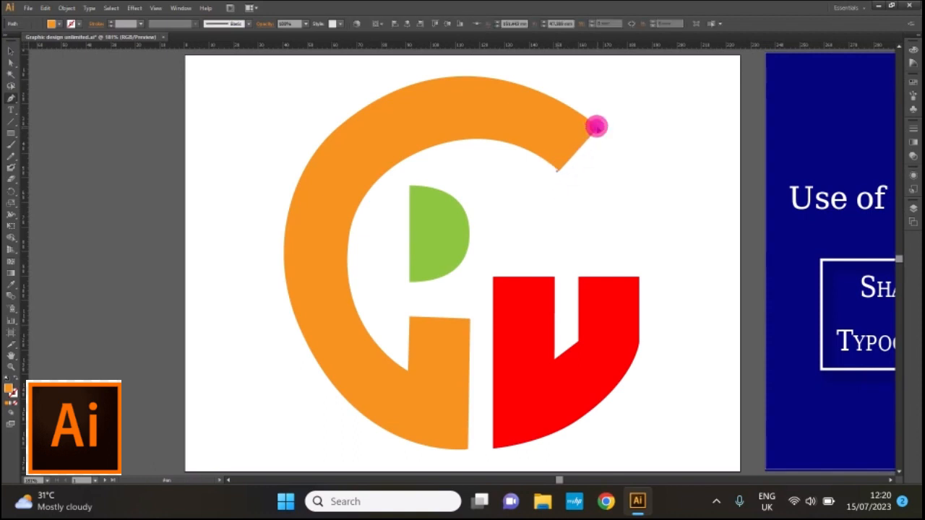
pyautogui.click(595, 126)
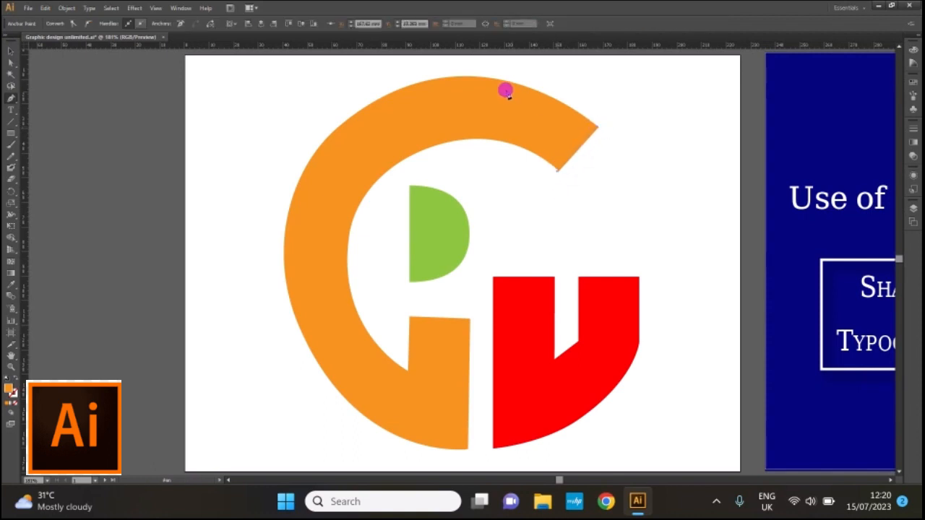
pyautogui.click(365, 106)
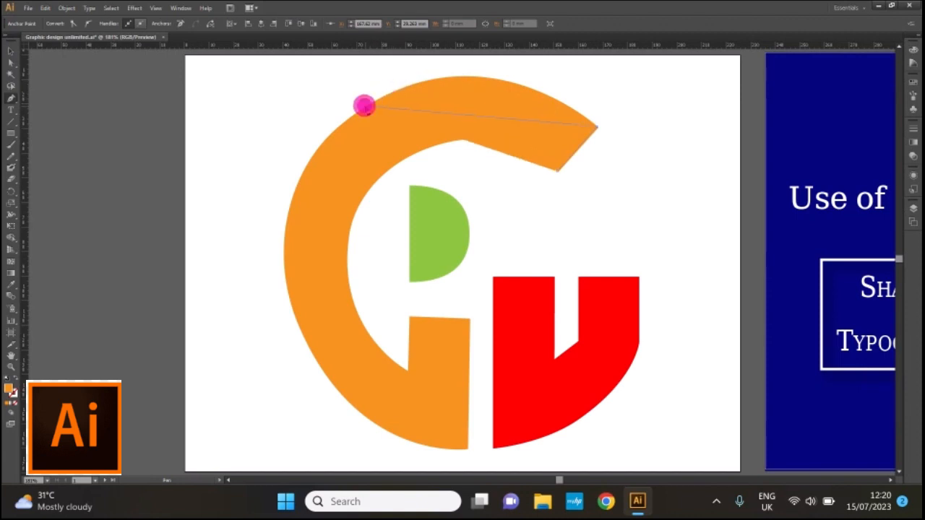
pyautogui.click(286, 283)
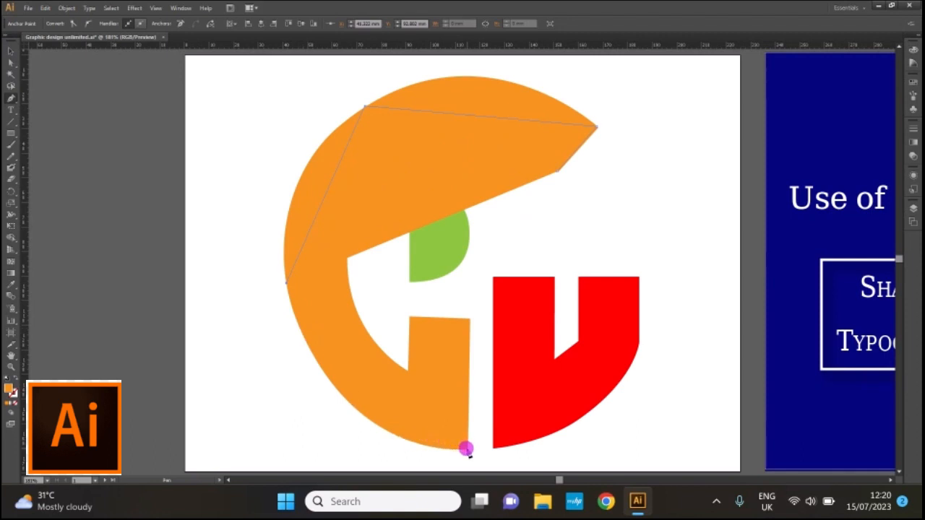
pyautogui.click(466, 449)
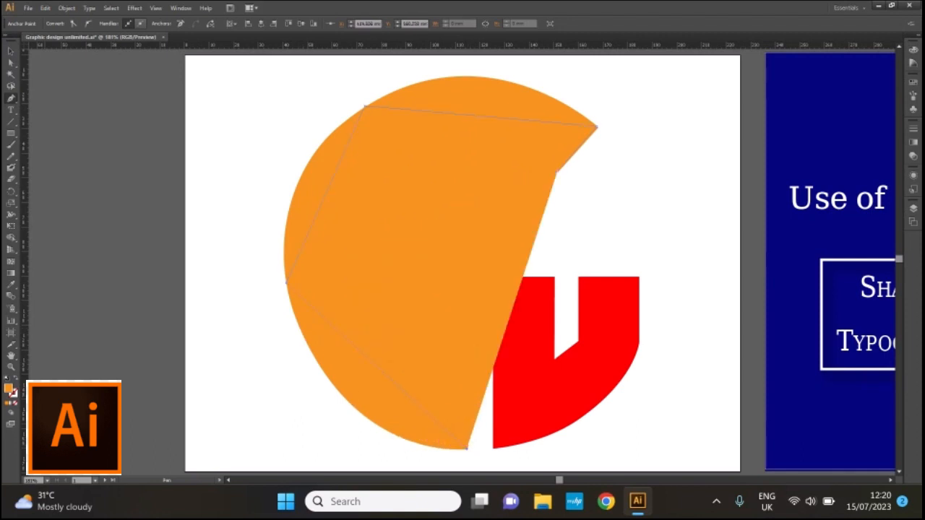
# Remove the traced path's fill, continue it around the G's stem and inner edge, and close it at the starting point
pyautogui.click(12, 404)
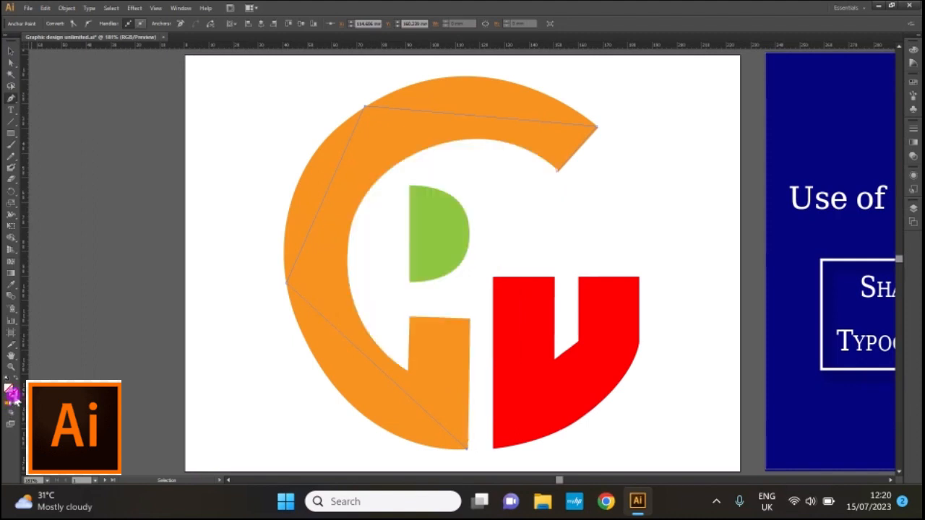
pyautogui.click(15, 399)
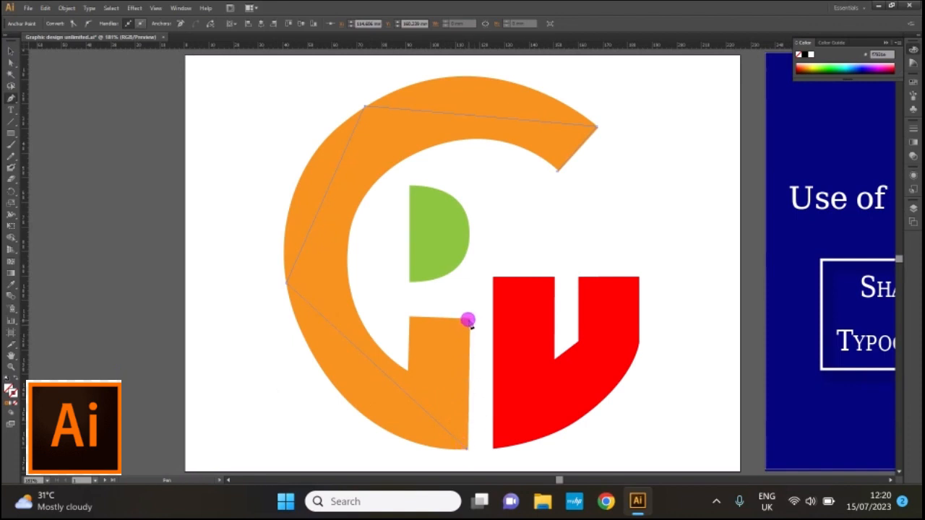
pyautogui.click(469, 319)
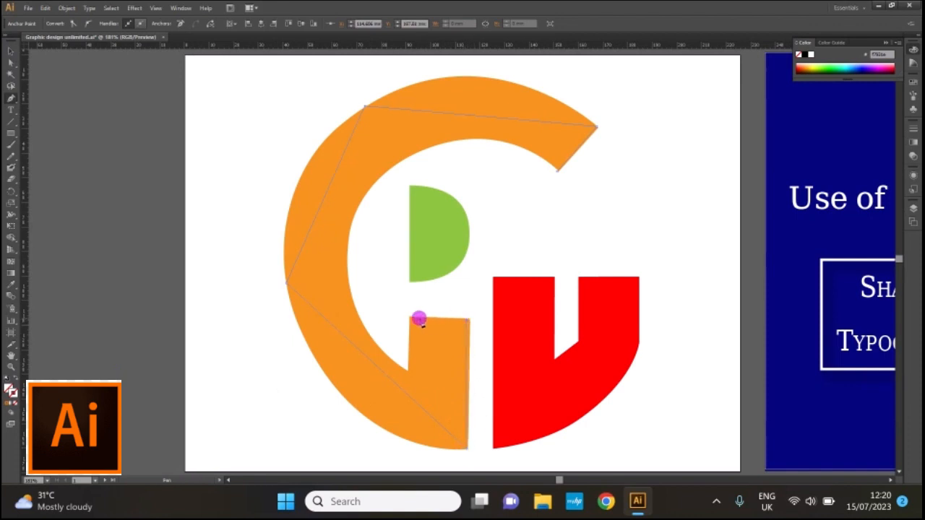
pyautogui.click(411, 318)
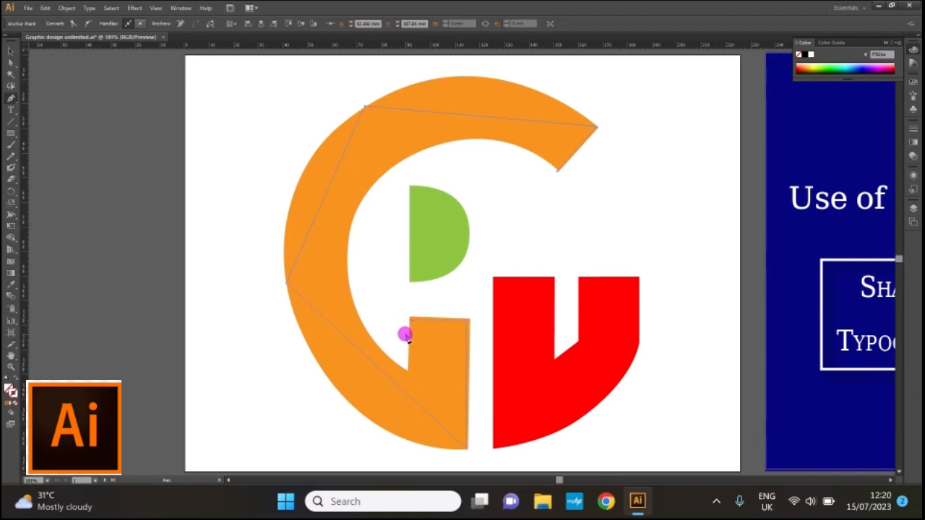
pyautogui.click(407, 370)
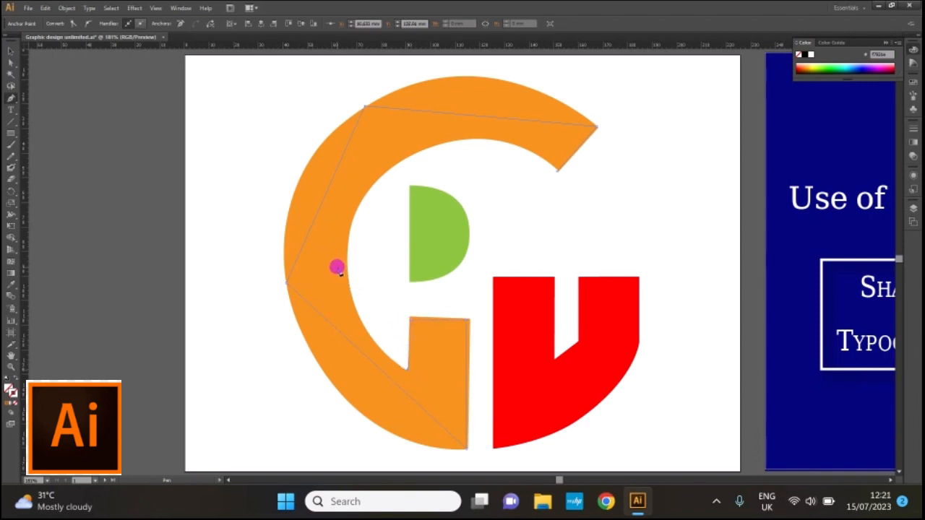
pyautogui.click(349, 232)
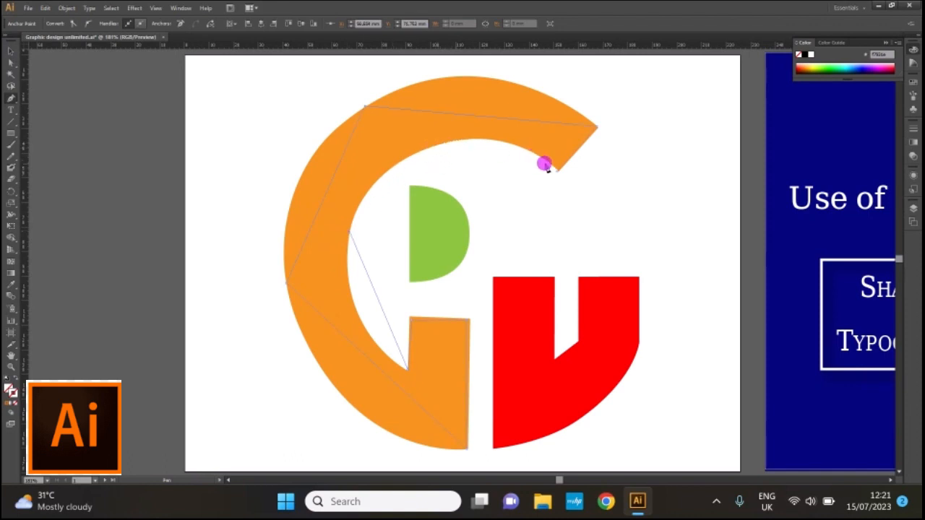
pyautogui.click(556, 171)
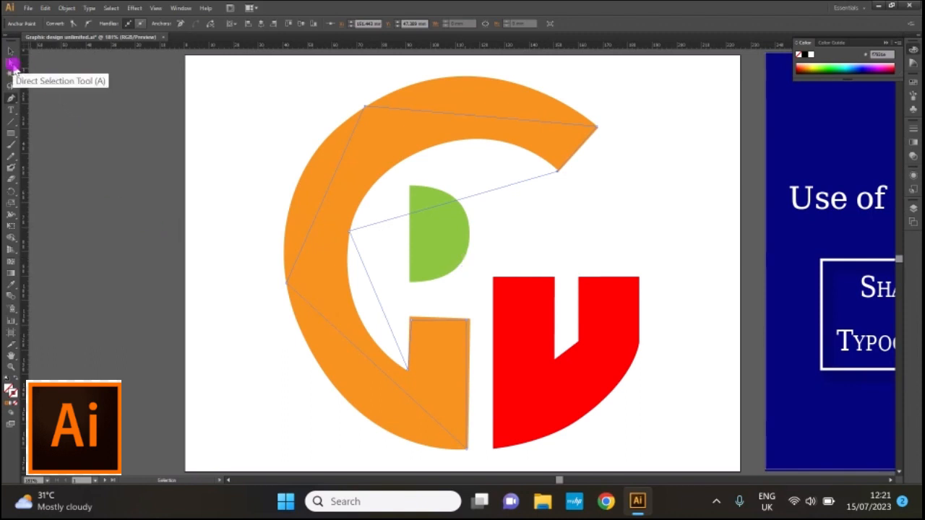
# Convert the anchor point on the upper-left outer edge of the traced G to smooth
pyautogui.click(13, 65)
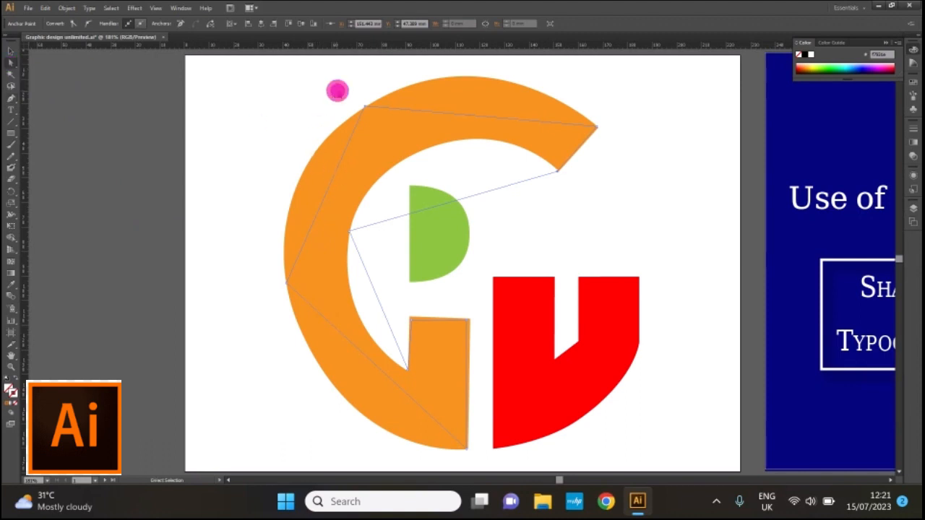
pyautogui.moveTo(337, 91); pyautogui.dragTo(381, 118)
pyautogui.click(88, 23)
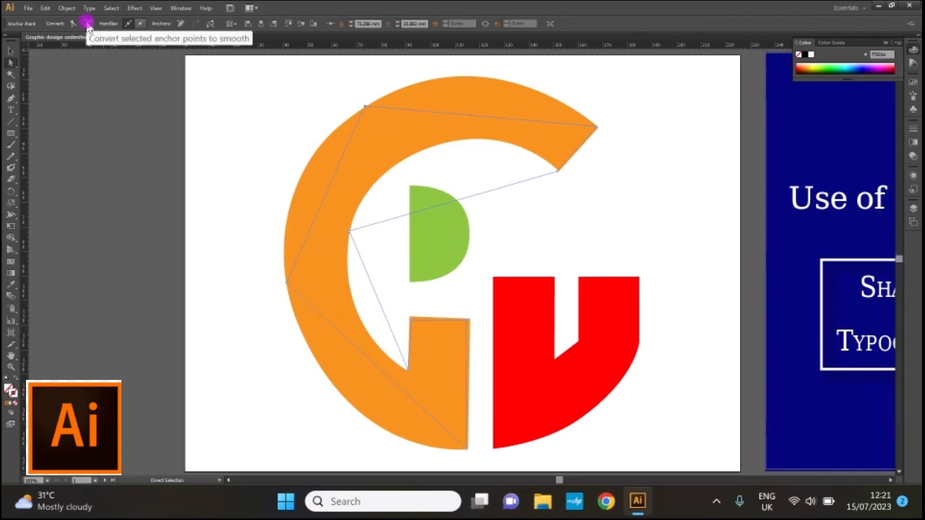
pyautogui.click(88, 26)
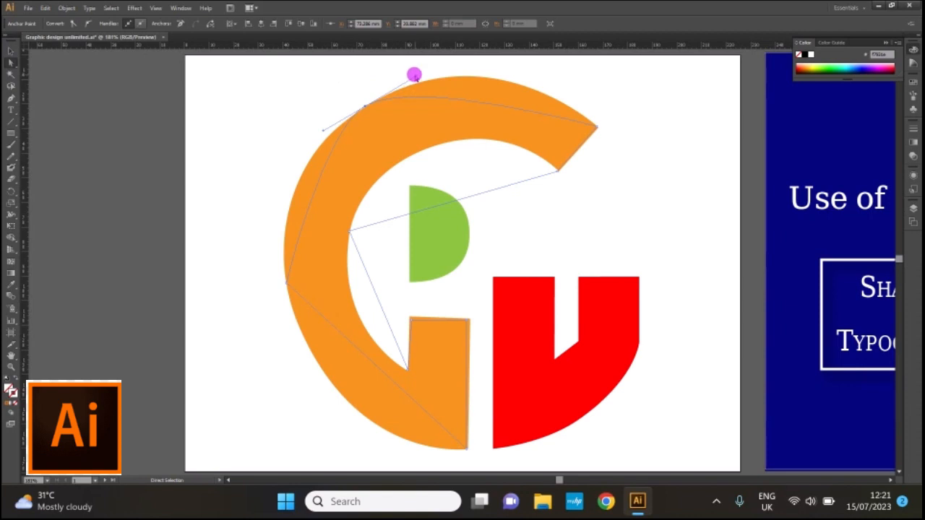
# Lengthen both direction handles of the upper-left anchor point so the path follows the G's outer curve
pyautogui.click(436, 65)
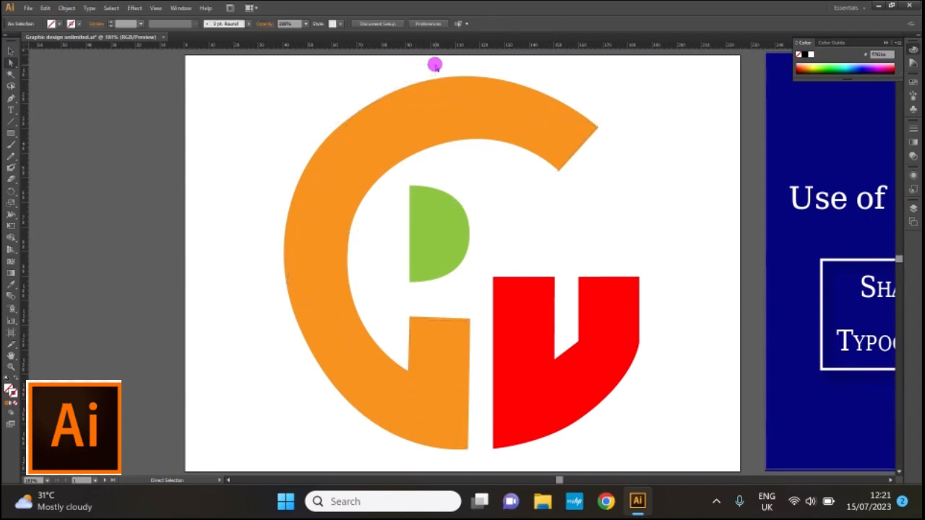
pyautogui.click(375, 130)
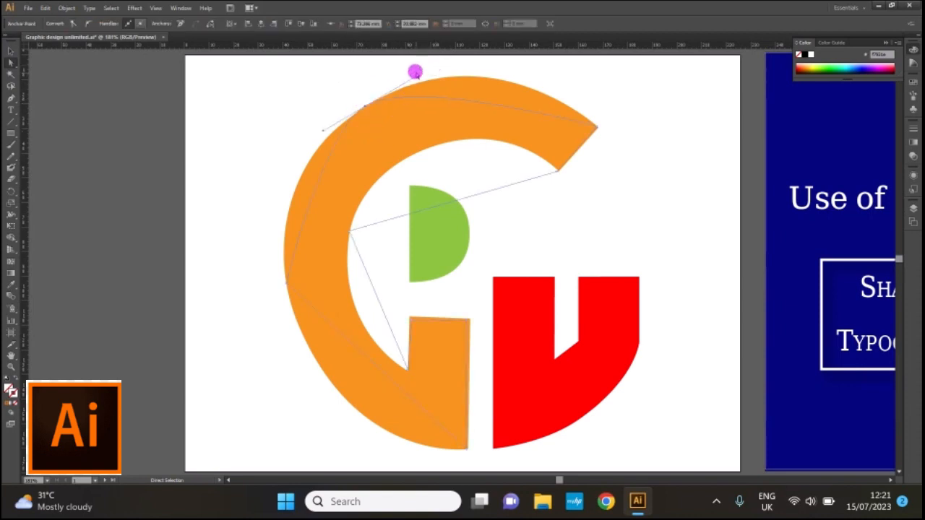
pyautogui.moveTo(414, 76); pyautogui.dragTo(492, 375)
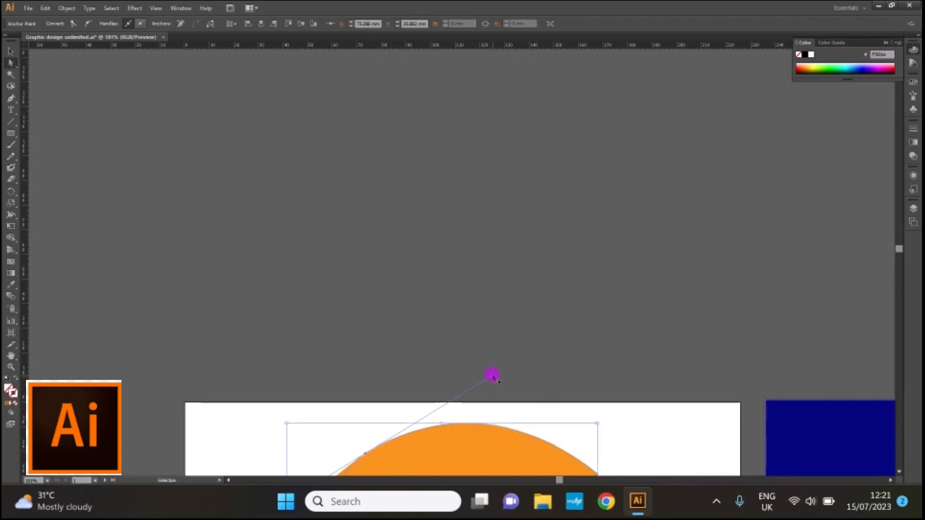
pyautogui.scroll(-5, 491, 373)
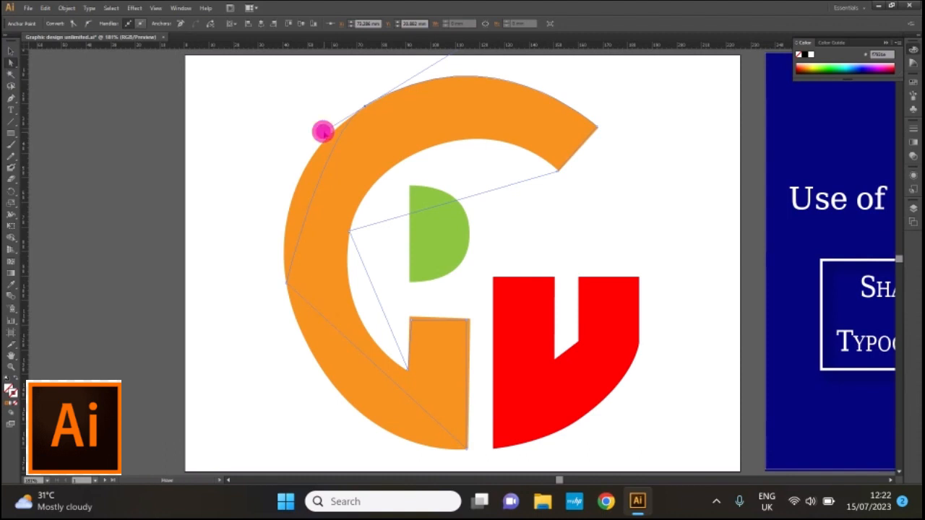
pyautogui.moveTo(323, 131); pyautogui.dragTo(264, 170)
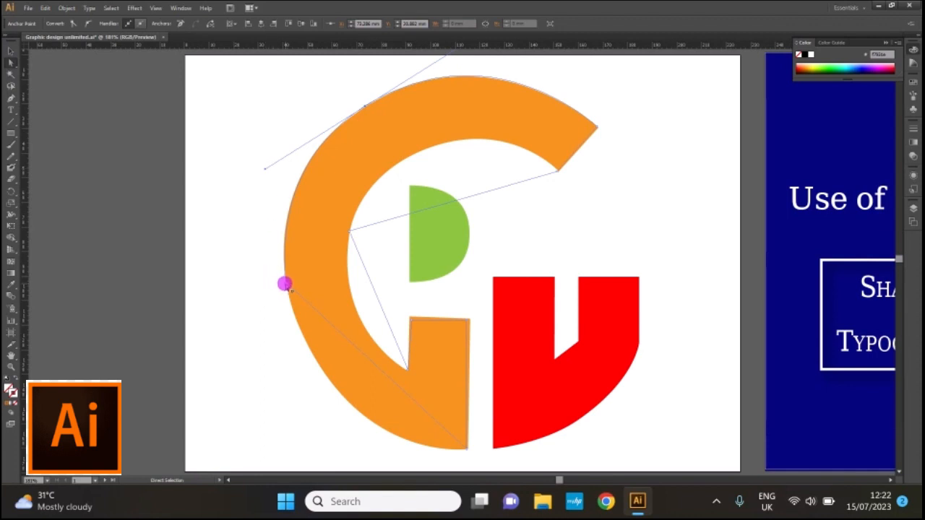
# Convert the left outer anchor point to smooth and adjust the neighbouring handles to fit the G's left and lower curve
pyautogui.click(285, 283)
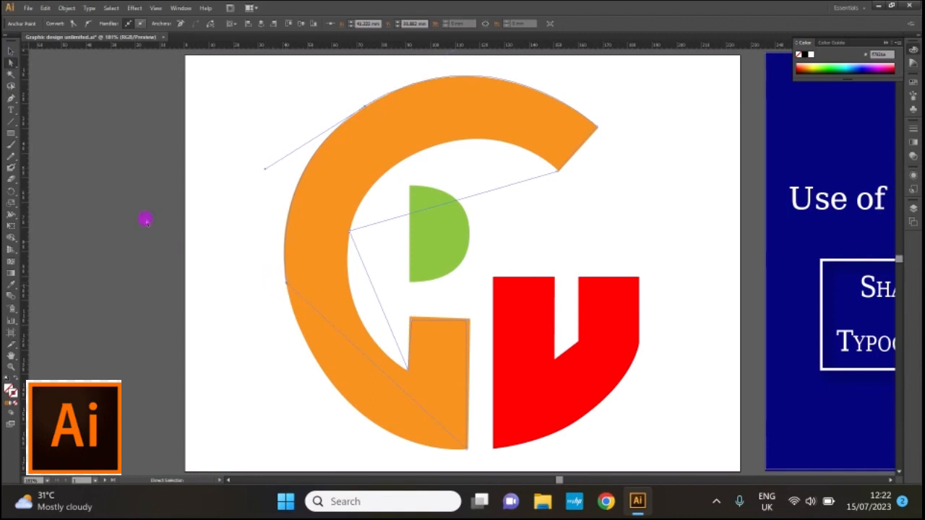
pyautogui.click(86, 24)
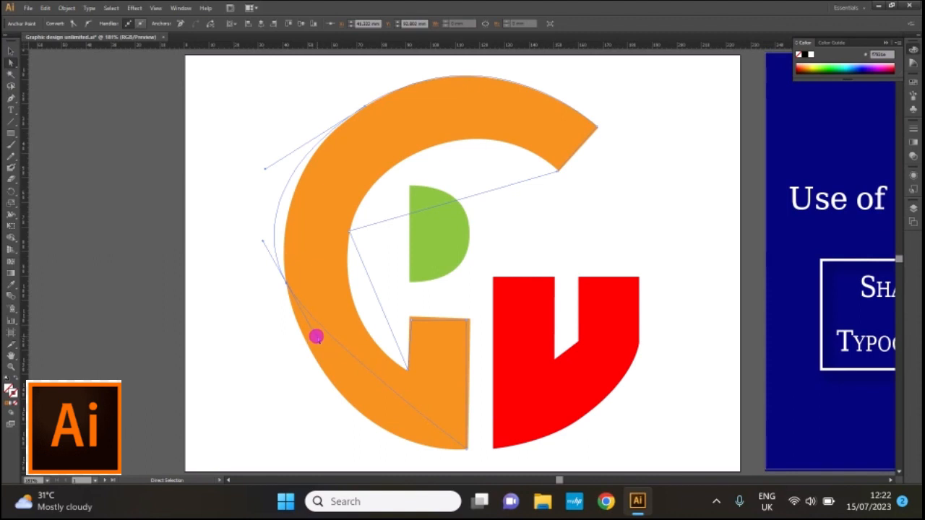
pyautogui.moveTo(316, 337); pyautogui.dragTo(332, 465)
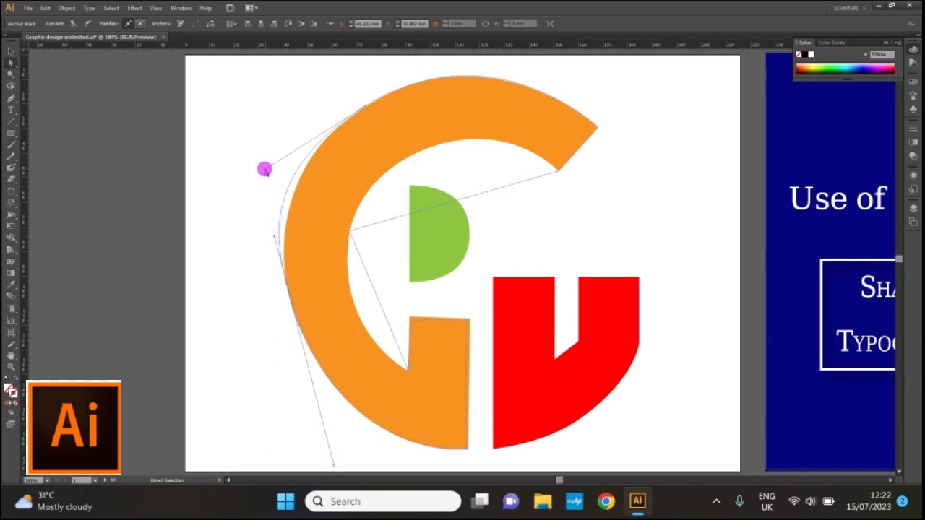
pyautogui.moveTo(263, 168); pyautogui.dragTo(294, 150)
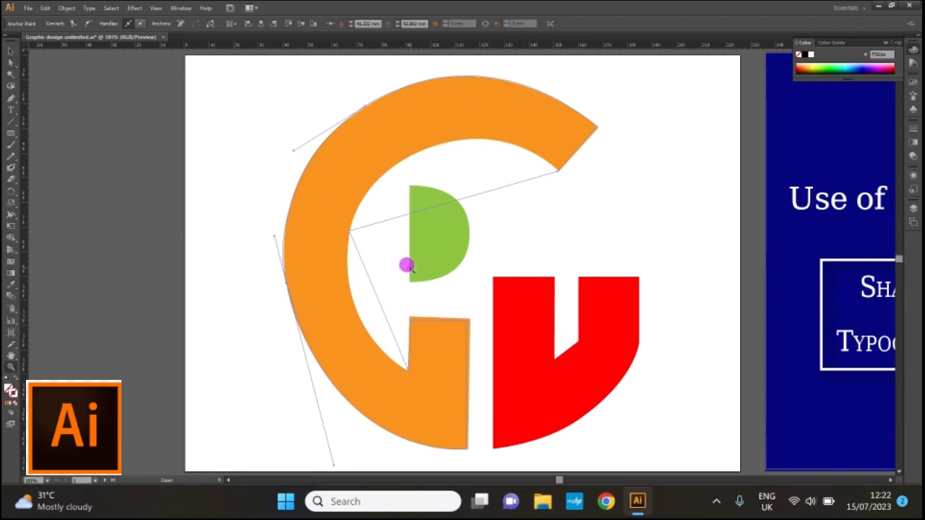
# Move the path's two anchor points at the top of the G's stem exactly onto the orange shape's corners
pyautogui.moveTo(394, 299); pyautogui.dragTo(446, 325)
pyautogui.scroll(5, 501, 352)
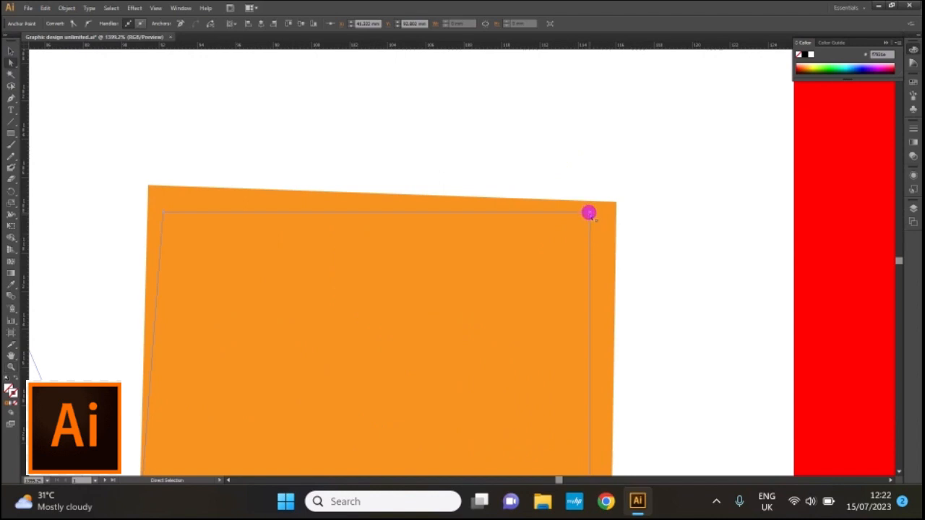
pyautogui.moveTo(589, 213); pyautogui.dragTo(615, 202)
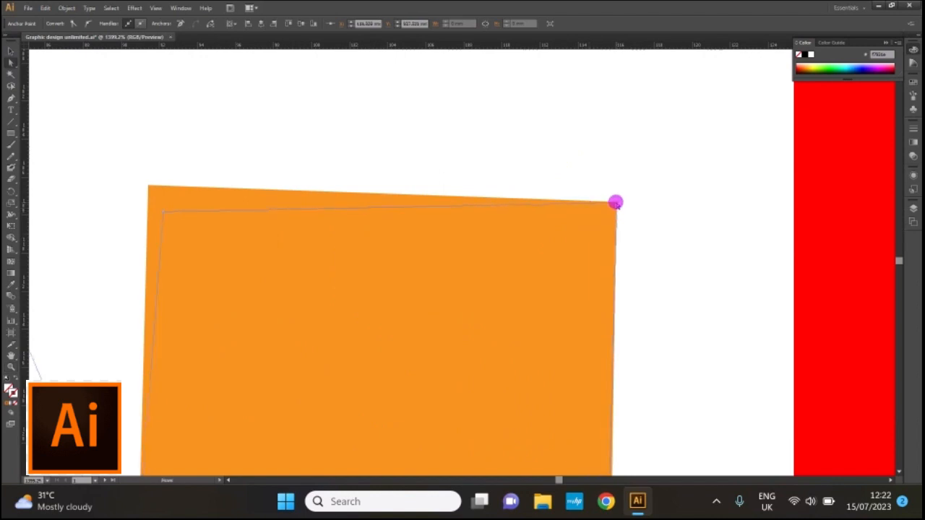
pyautogui.moveTo(161, 211); pyautogui.dragTo(148, 186)
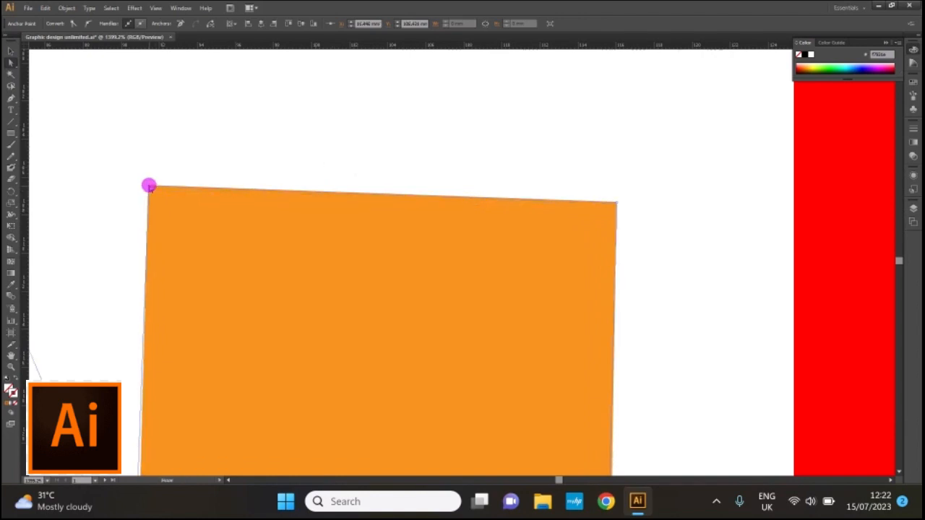
# Convert the traced path's anchor point on the G's inner left edge to smooth
pyautogui.hotkey('ctrl', '-')
pyautogui.hotkey('ctrl', '-')
pyautogui.hotkey('ctrl', '-')
pyautogui.hotkey('ctrl', '-')
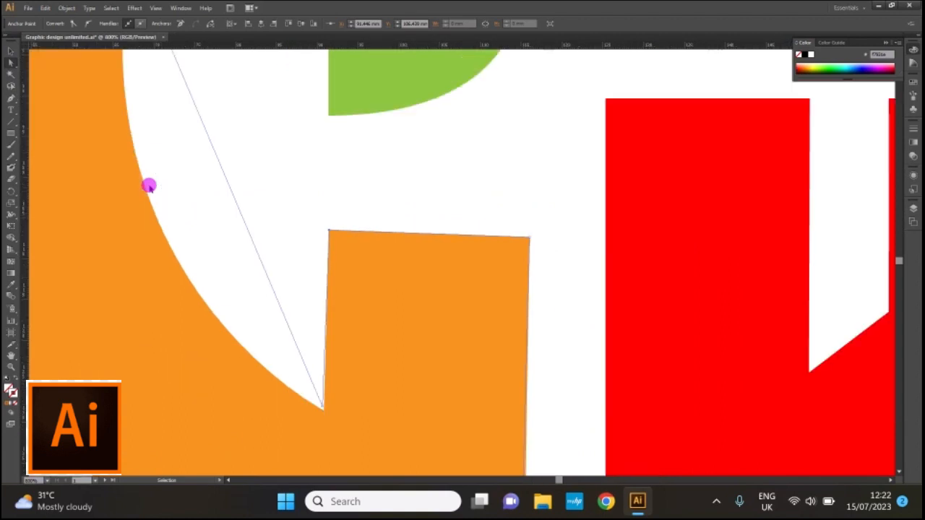
pyautogui.hotkey('ctrl', '-')
pyautogui.hotkey('ctrl', '-')
pyautogui.hotkey('ctrl', '-')
pyautogui.hotkey('ctrl', '-')
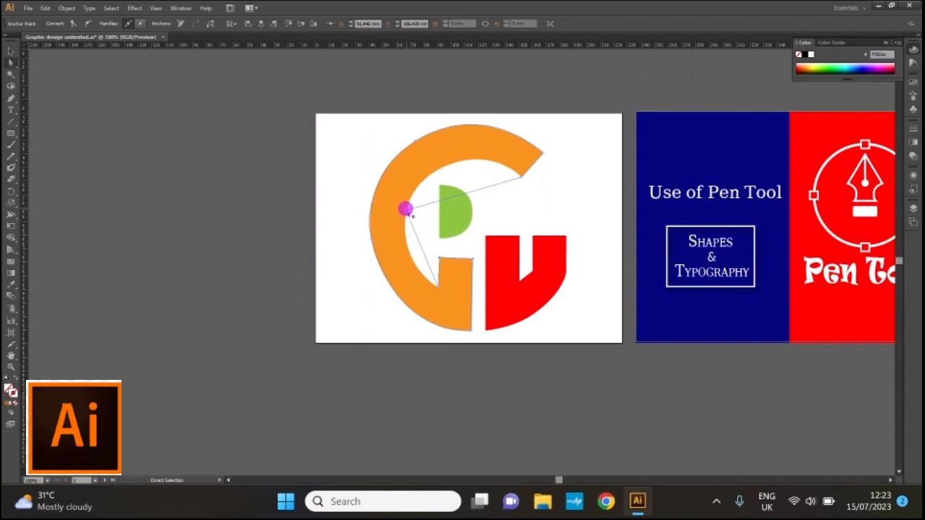
pyautogui.click(406, 209)
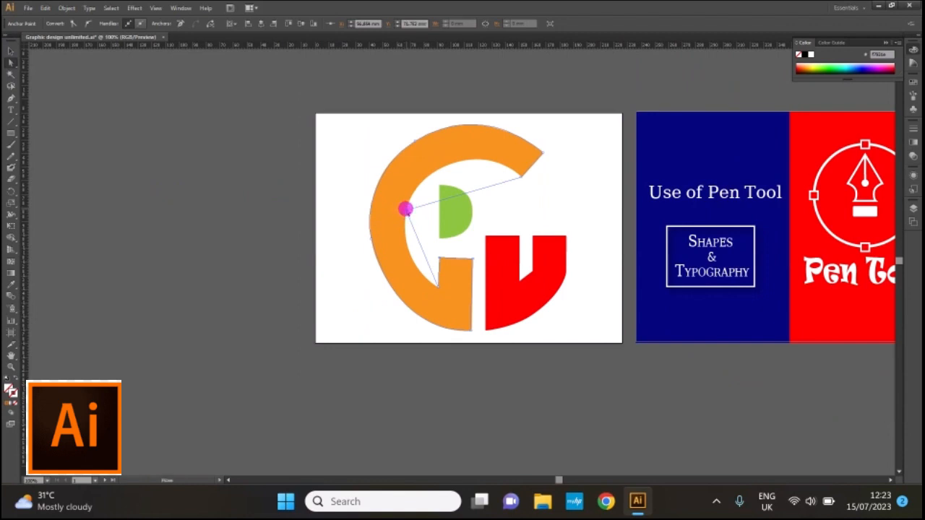
pyautogui.click(87, 23)
pyautogui.moveTo(414, 205); pyautogui.dragTo(426, 164)
pyautogui.click(425, 166)
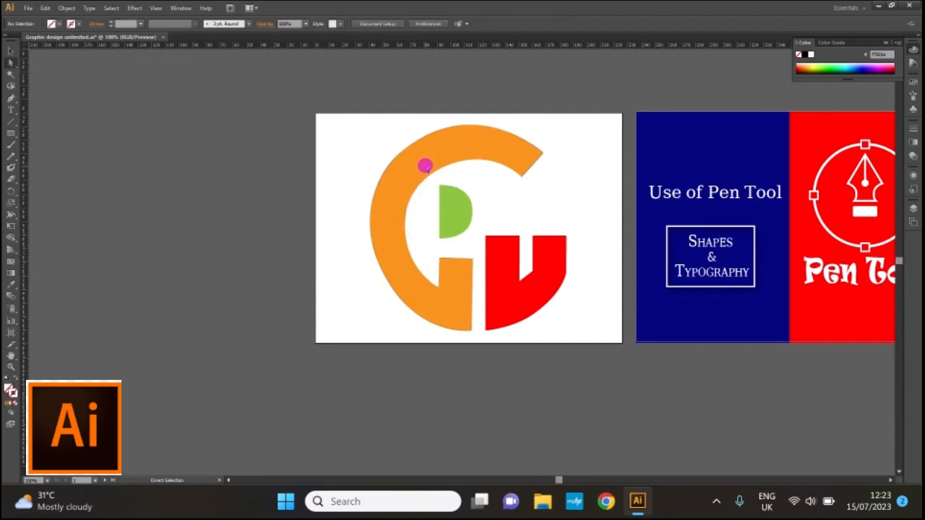
# Lengthen the upper direction handle of the inner left anchor point to bend the path toward the G's upper inner curve
pyautogui.click(406, 209)
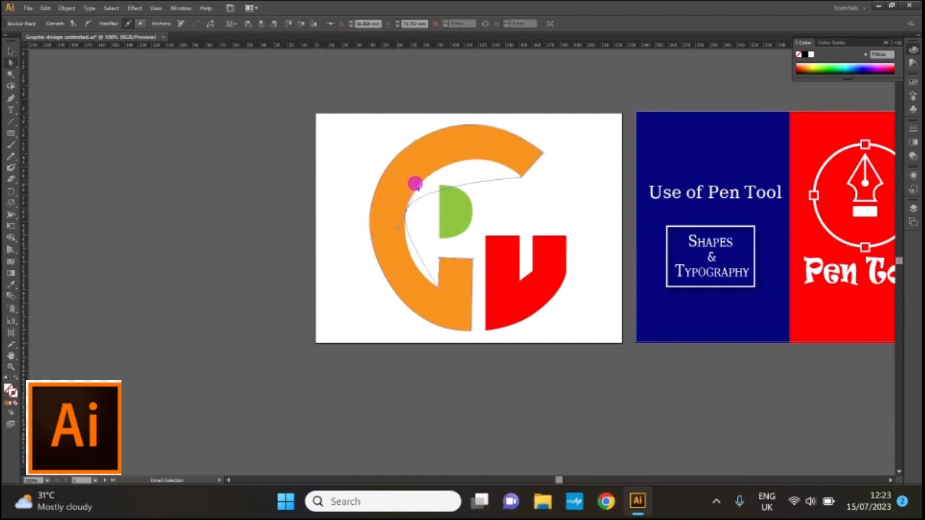
pyautogui.click(417, 183)
pyautogui.moveTo(417, 182); pyautogui.dragTo(459, 121)
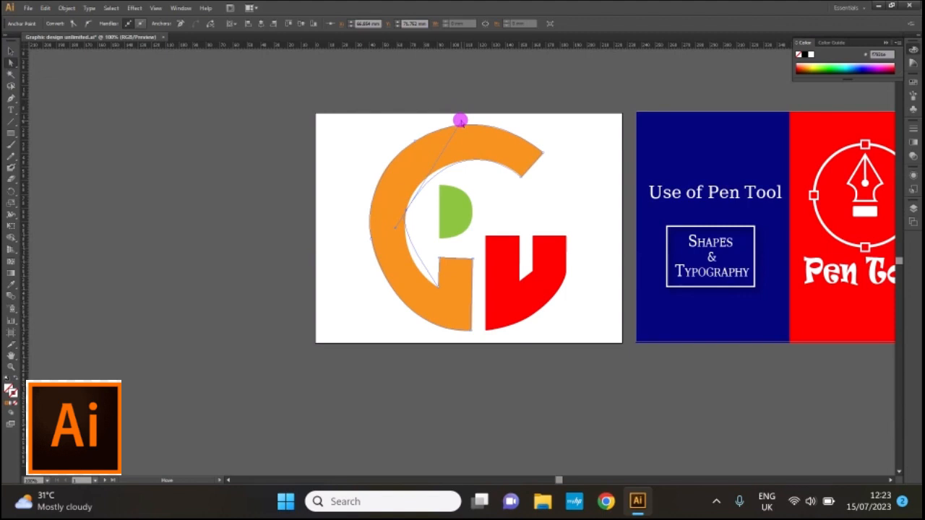
# Add two anchor points to the inner path, one on the upper inner curve and one on the lower segment before the stem
pyautogui.click(12, 102)
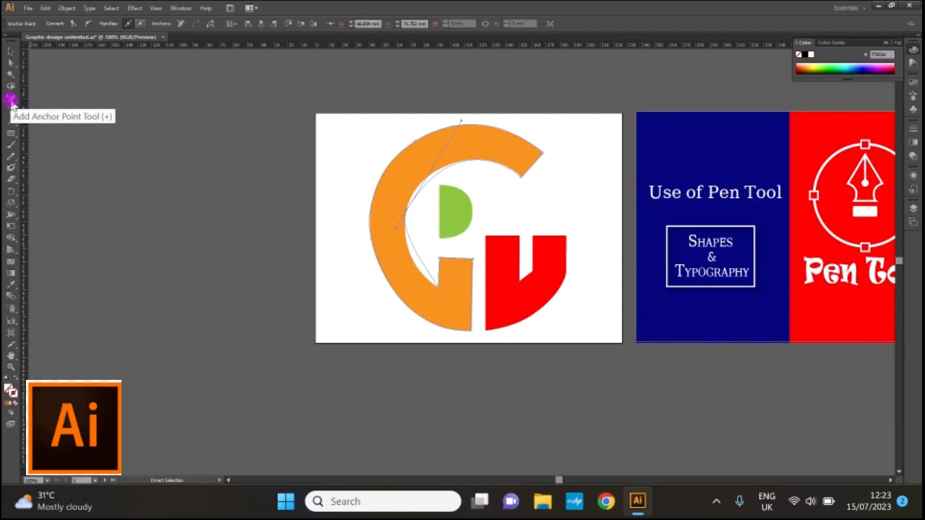
pyautogui.click(12, 101)
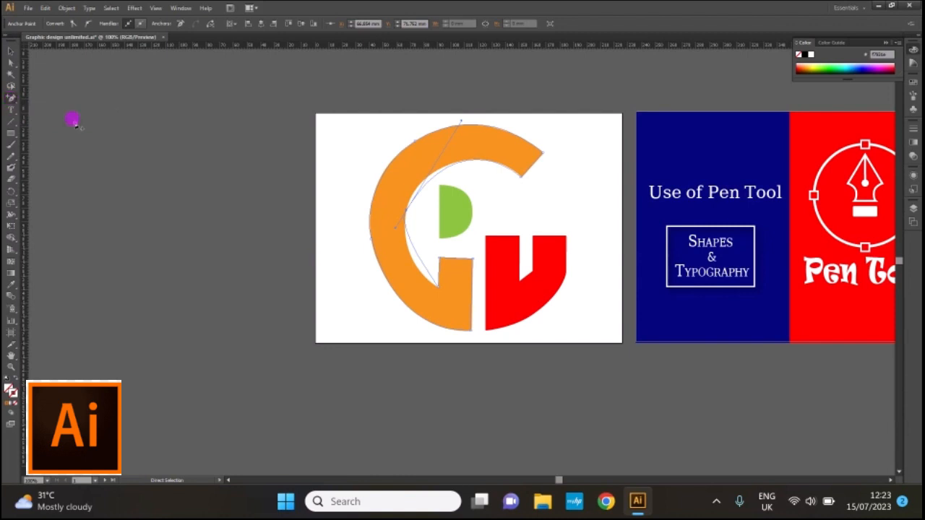
pyautogui.click(452, 165)
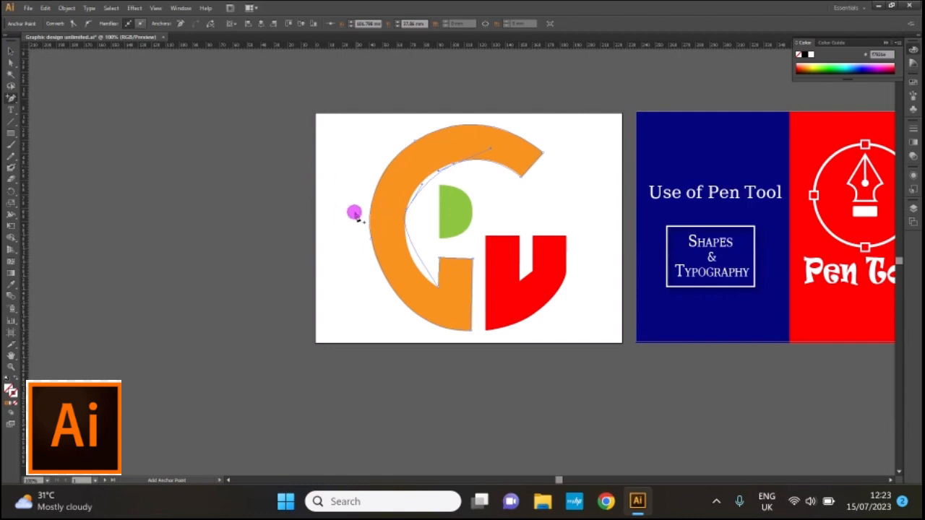
pyautogui.click(418, 255)
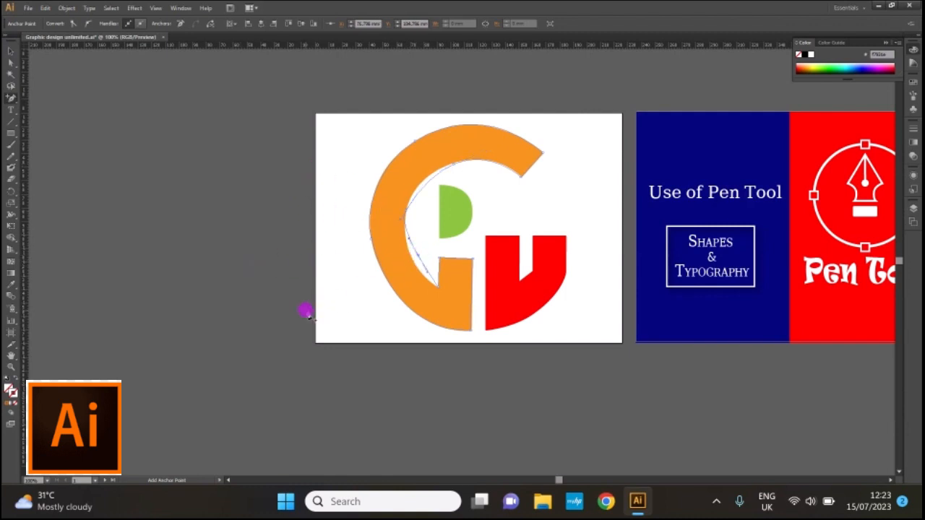
# Rotate the inner left anchor point's handles along the G's inner curve and move the lower added anchor point onto the orange edge
pyautogui.press('z')
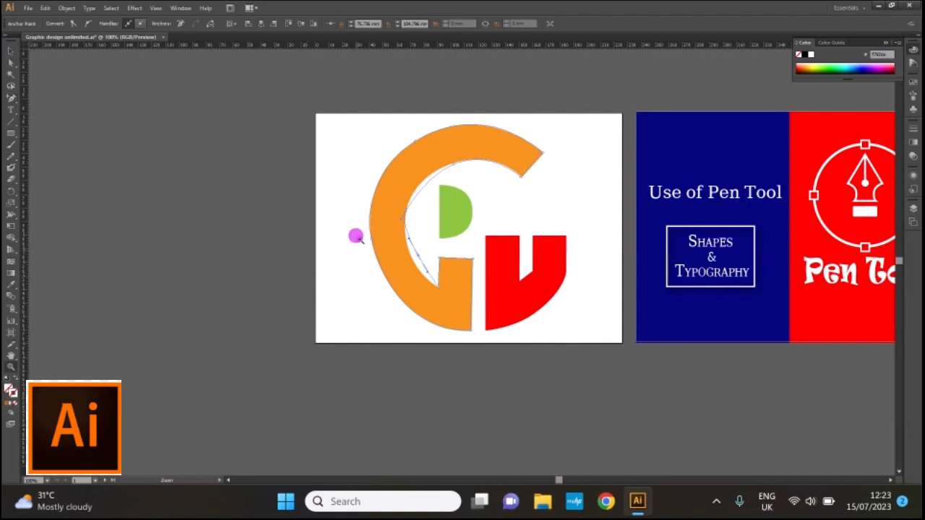
pyautogui.moveTo(388, 168); pyautogui.dragTo(483, 282)
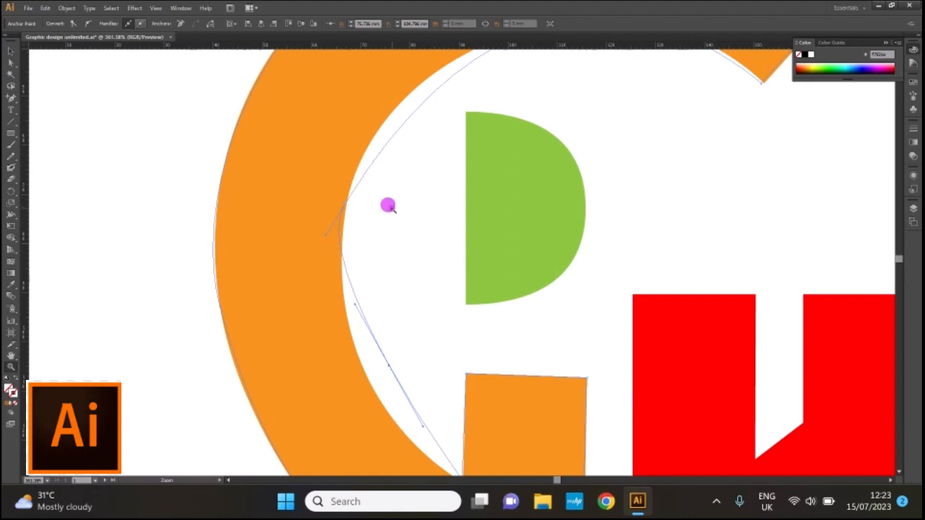
pyautogui.click(344, 202)
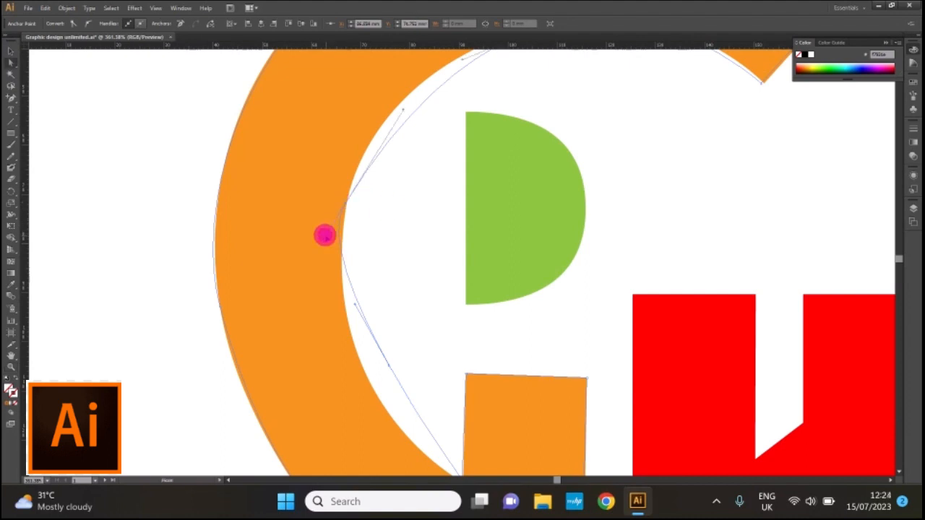
pyautogui.moveTo(325, 236); pyautogui.dragTo(329, 272)
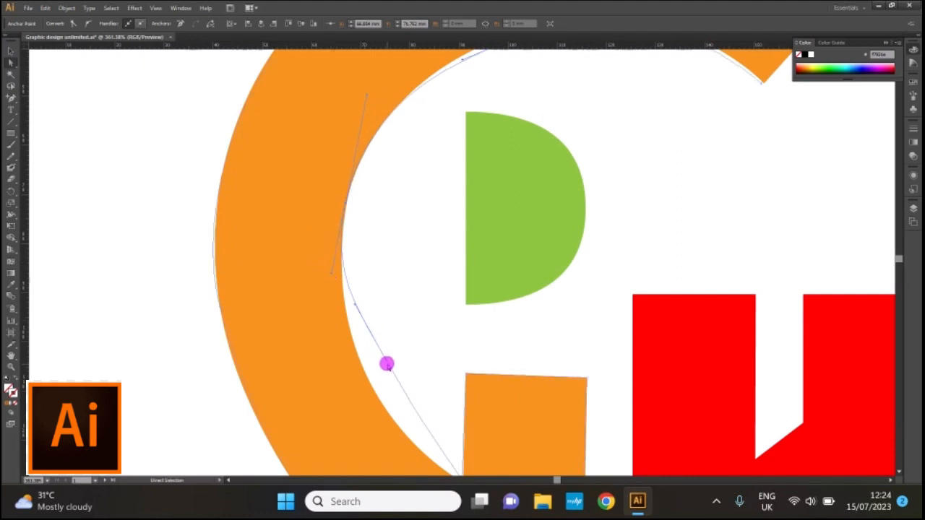
pyautogui.moveTo(388, 365); pyautogui.dragTo(377, 395)
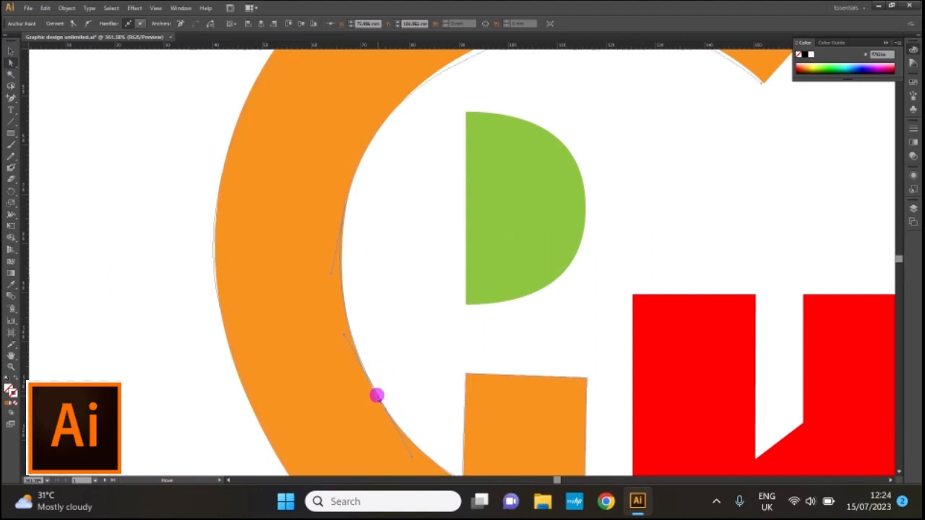
# Move the upper added anchor point onto the inner orange edge and adjust the neighbouring handles to fit the upper inner curve
pyautogui.press('v')
pyautogui.hotkey('ctrl', '-')
pyautogui.hotkey('ctrl', '-')
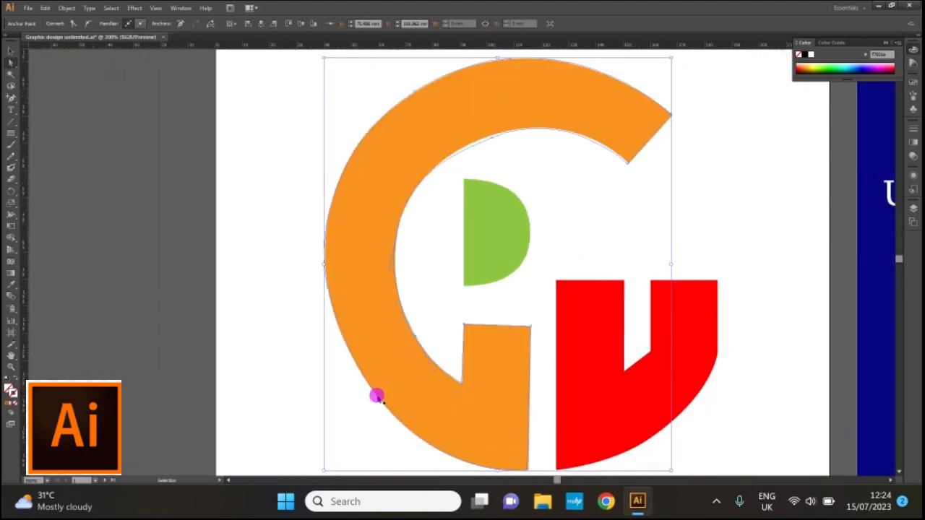
pyautogui.click(490, 140)
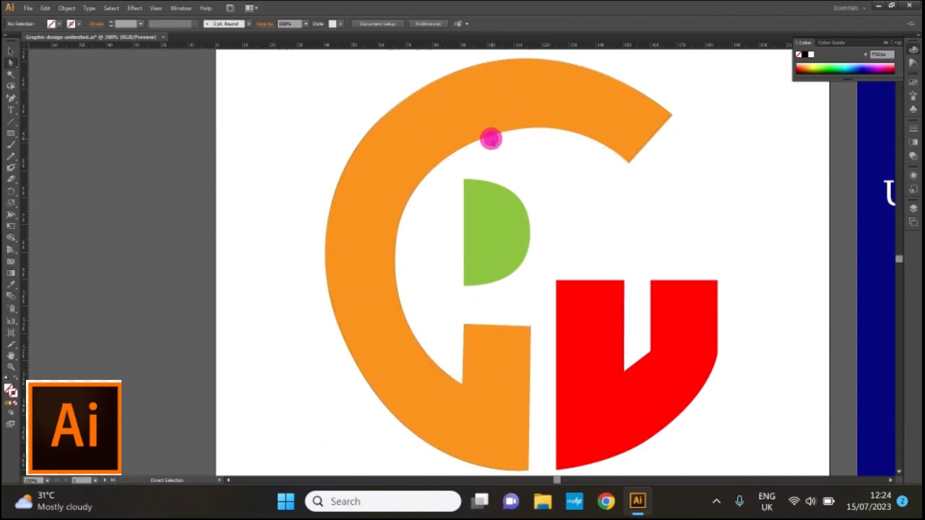
pyautogui.click(491, 139)
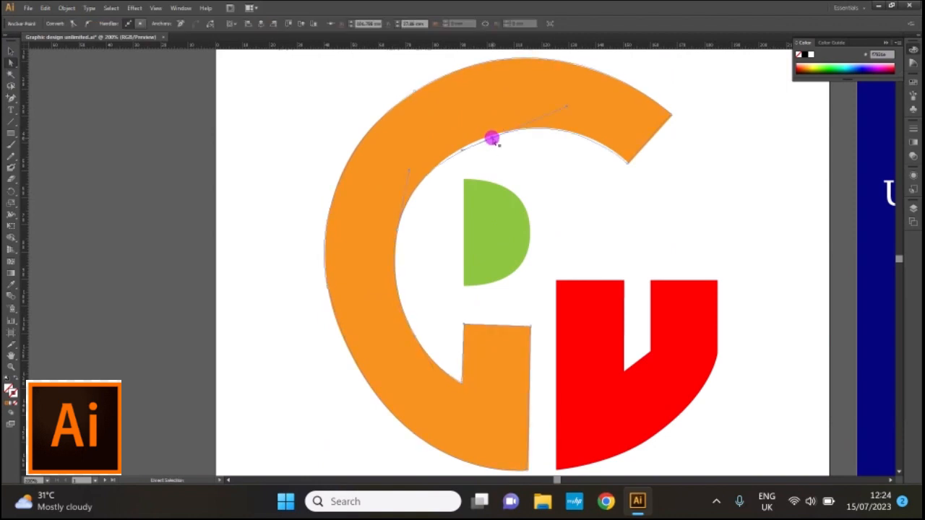
pyautogui.moveTo(492, 138); pyautogui.dragTo(487, 137)
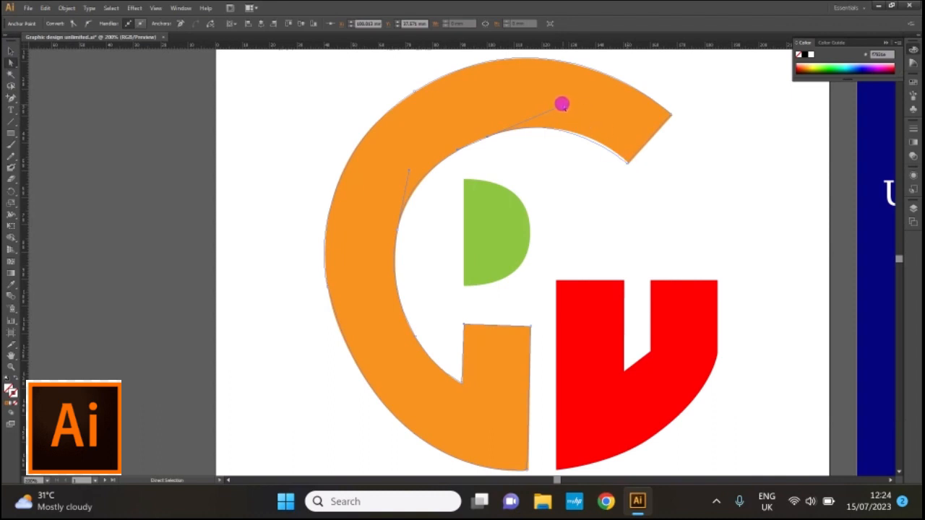
pyautogui.moveTo(561, 104); pyautogui.dragTo(579, 107)
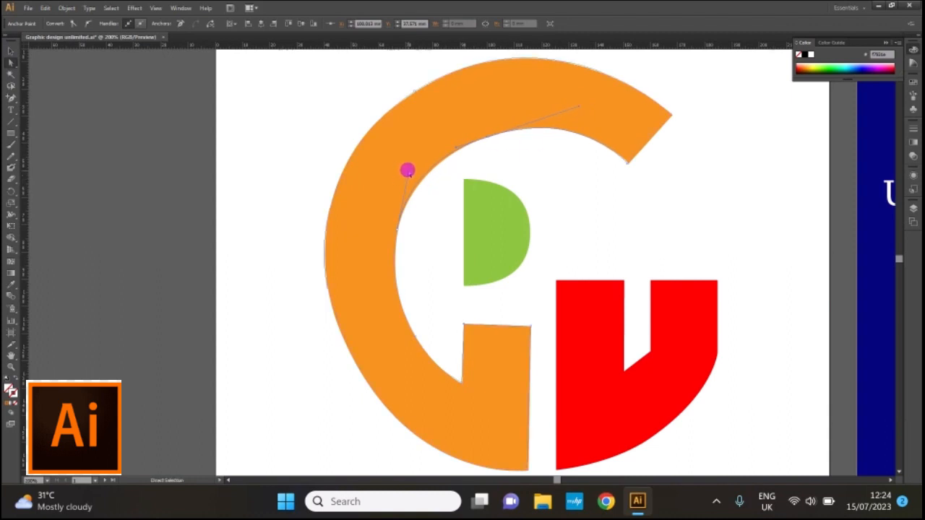
pyautogui.moveTo(408, 171); pyautogui.dragTo(408, 177)
# Move the path's anchor point at the inner corner between bowl and stem exactly onto the orange shape's corner
pyautogui.click(462, 383)
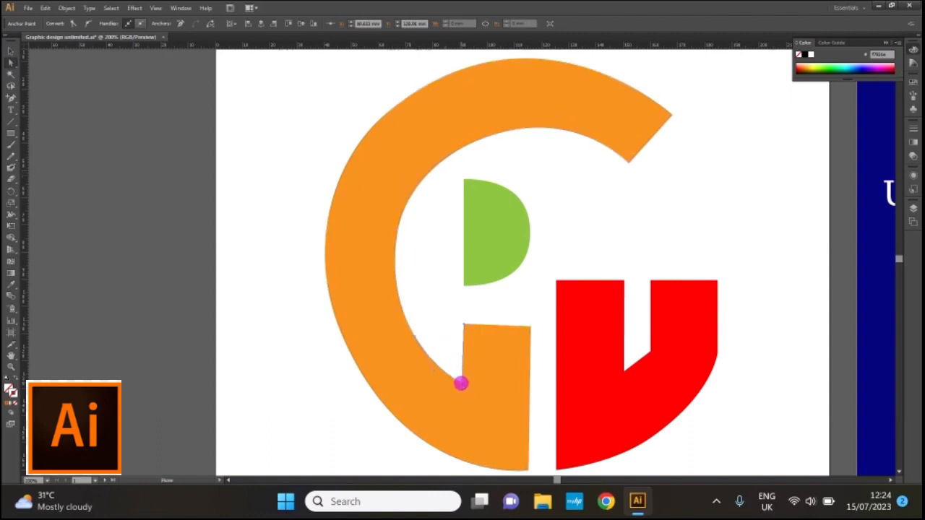
pyautogui.click(464, 386)
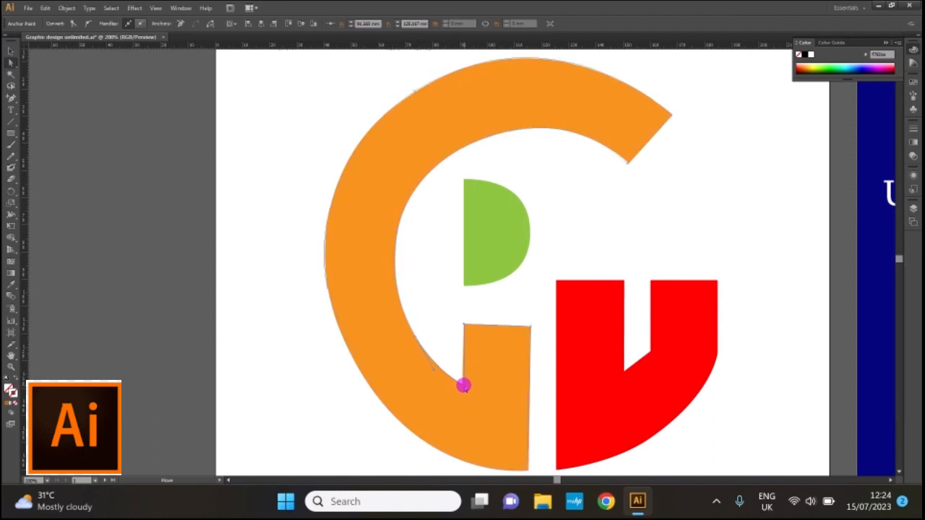
pyautogui.press('v')
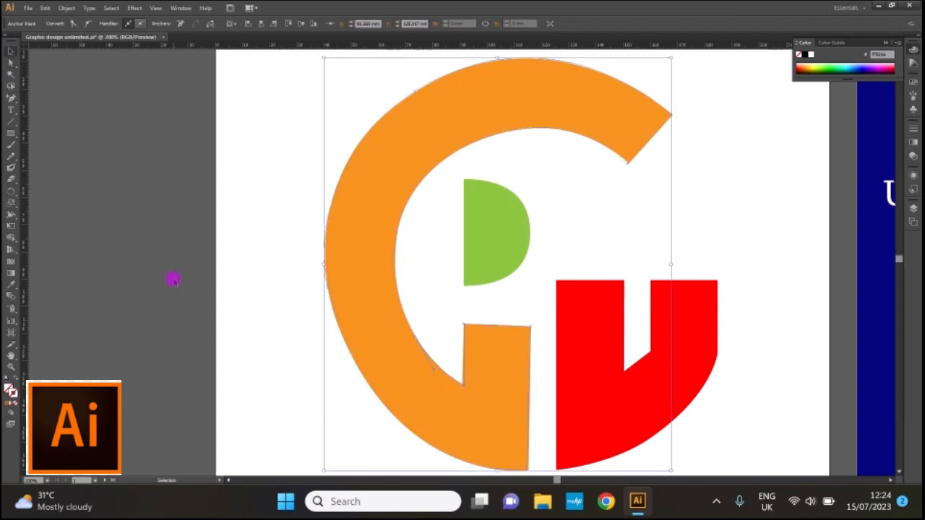
# Select the whole traced G path and move it to the left of the orange G
pyautogui.click(256, 244)
pyautogui.moveTo(269, 183); pyautogui.dragTo(376, 246)
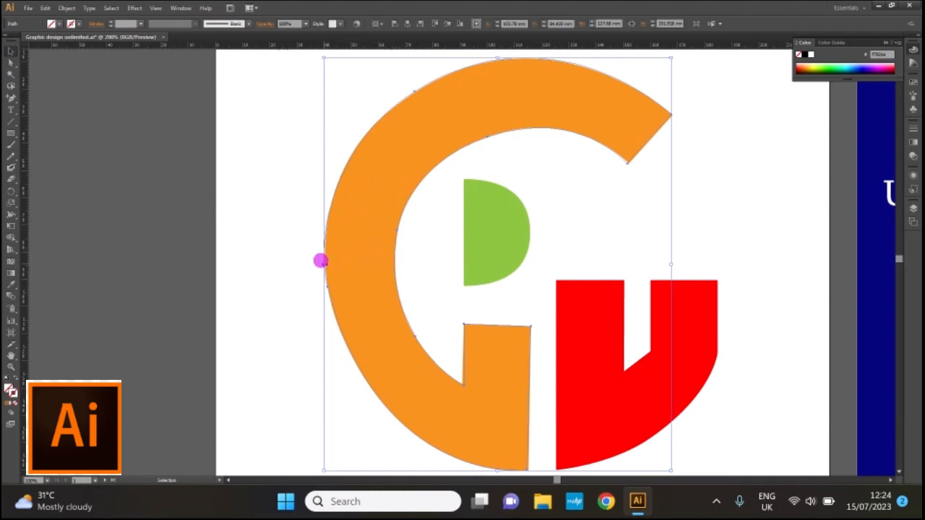
pyautogui.moveTo(324, 270); pyautogui.dragTo(85, 262)
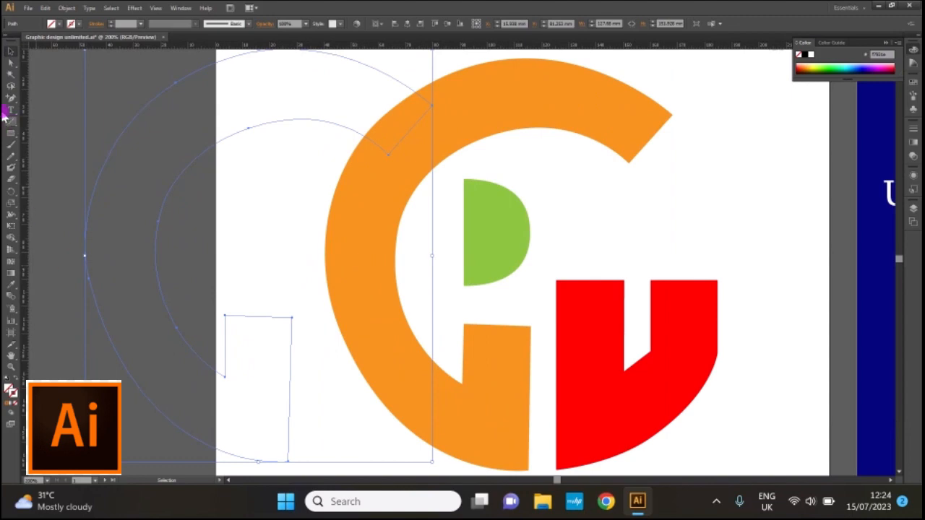
# Fill the traced G path with black
pyautogui.click(52, 23)
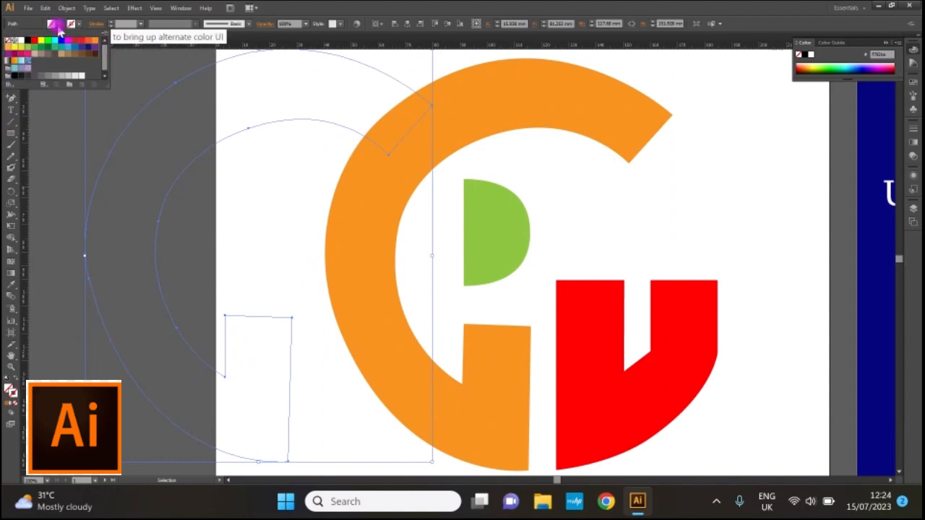
pyautogui.click(27, 43)
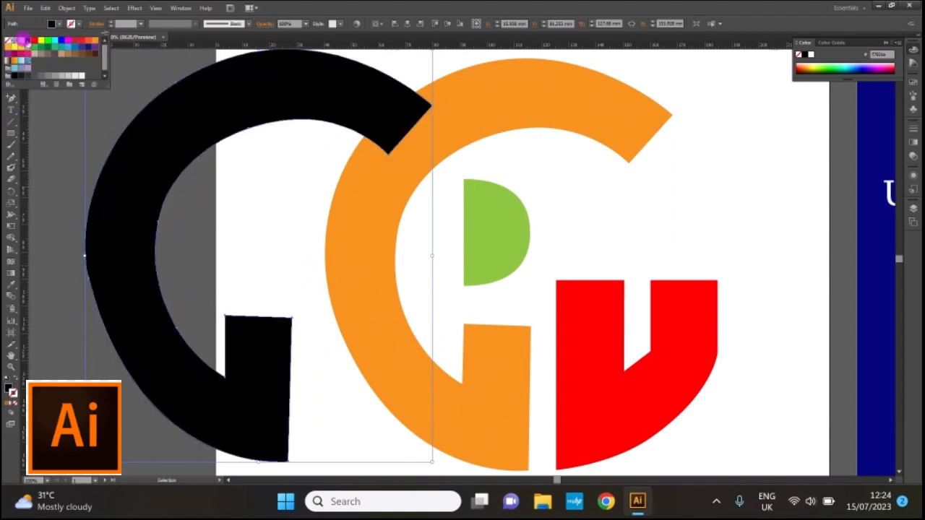
pyautogui.press('Escape')
# Move the black G farther left, clear of the orange G and mostly off the artboard
pyautogui.hotkey('ctrl', '1')
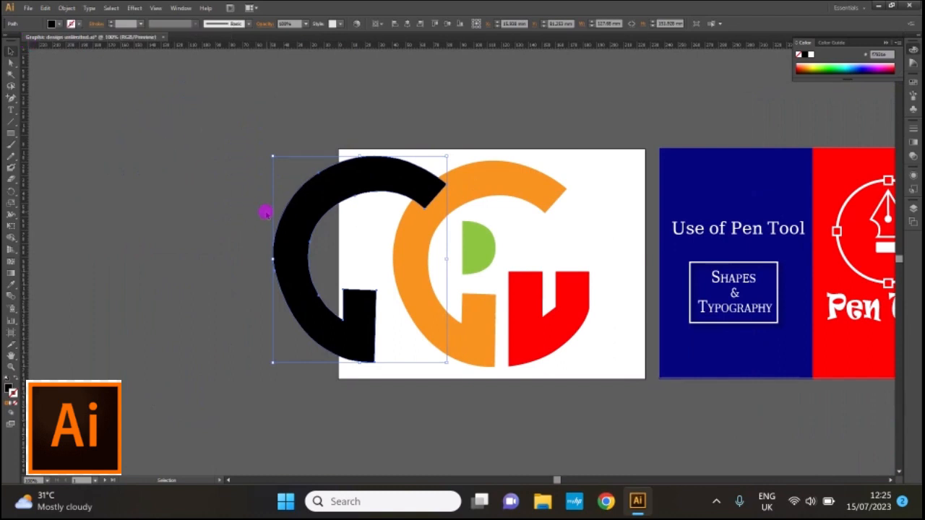
pyautogui.moveTo(296, 248); pyautogui.dragTo(209, 249)
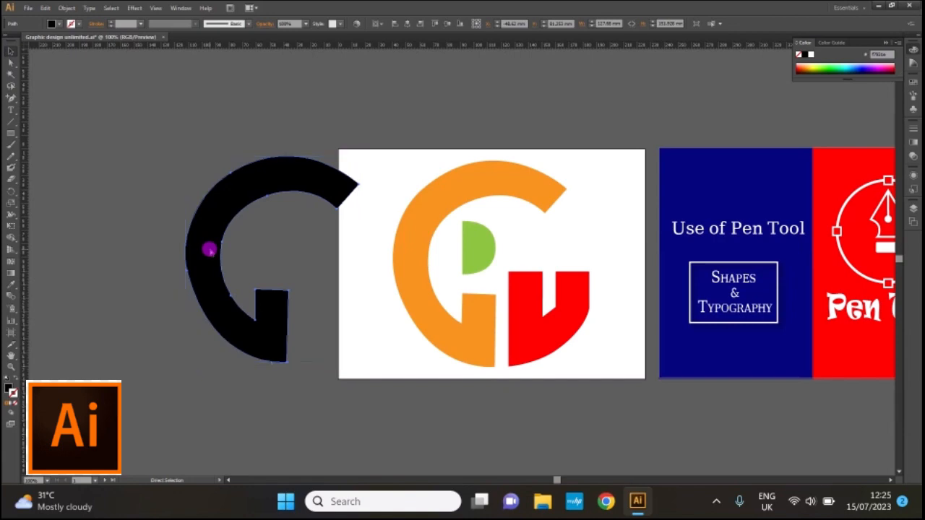
pyautogui.hotkey('ctrl', 'alt', '0')
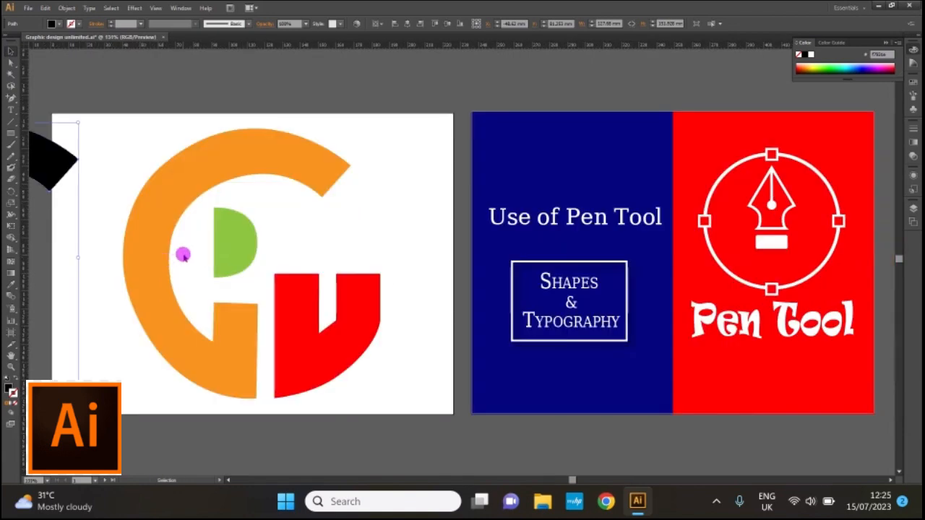